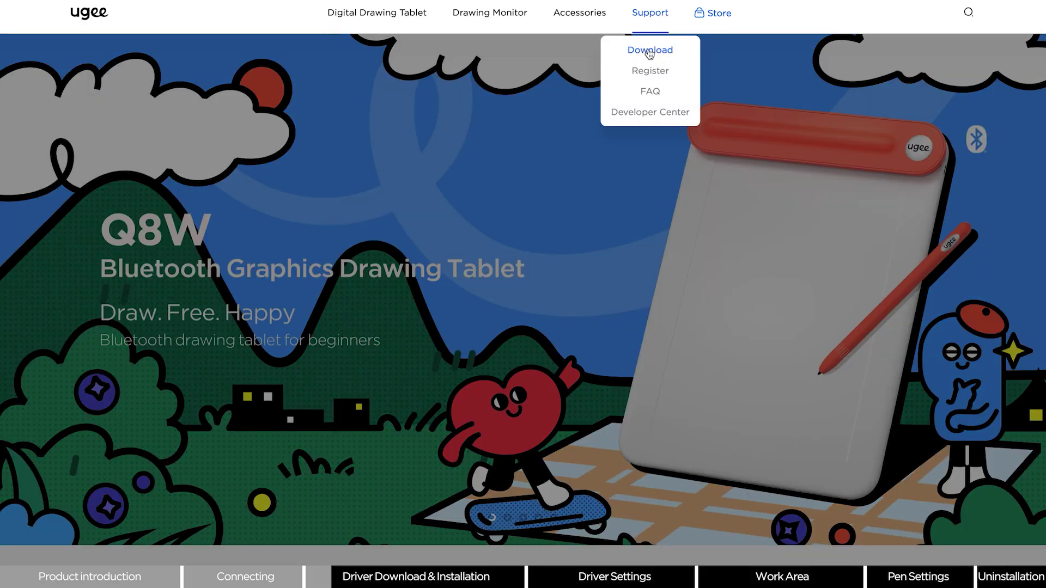
Step: Download the UGEEMac_4.1.0 Mac driver from the S640/S640W/S1060/S1060W support page
left_click(648, 54)
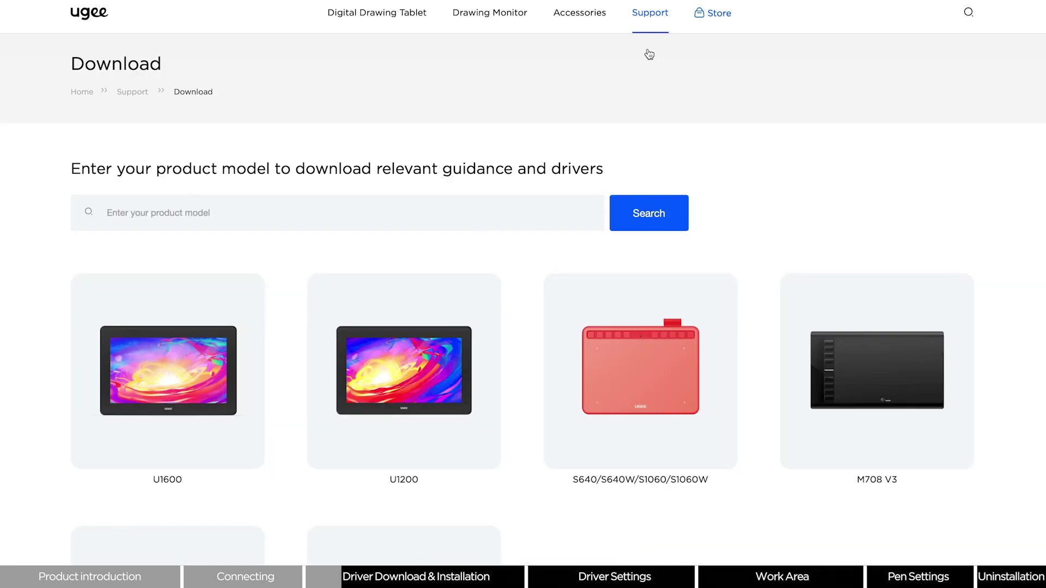
scroll(649, 53, "down", 2)
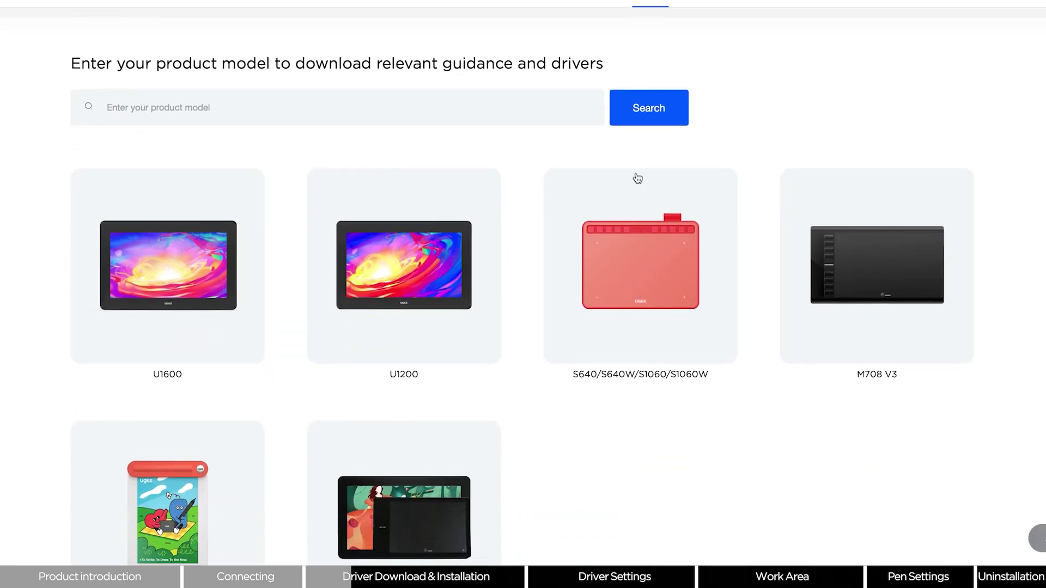
left_click(631, 248)
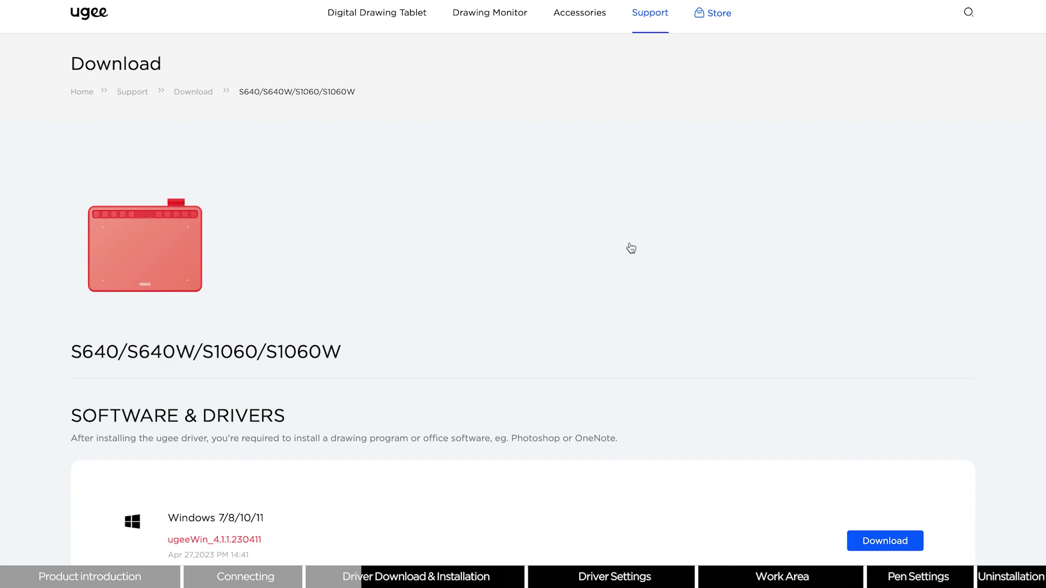
scroll(630, 248, "down", 2)
scroll(631, 248, "down", 3)
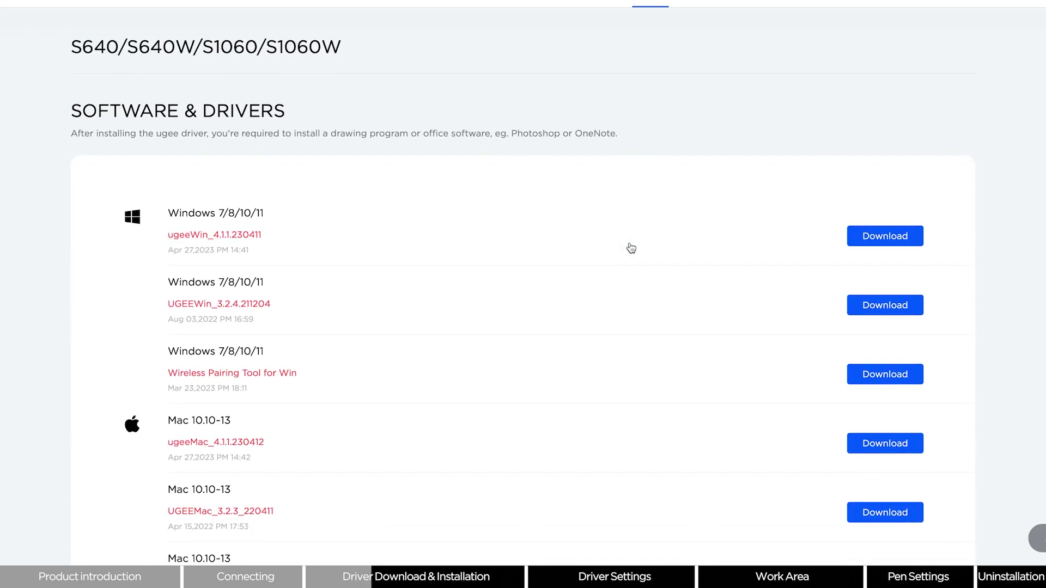
scroll(627, 245, "down", 3)
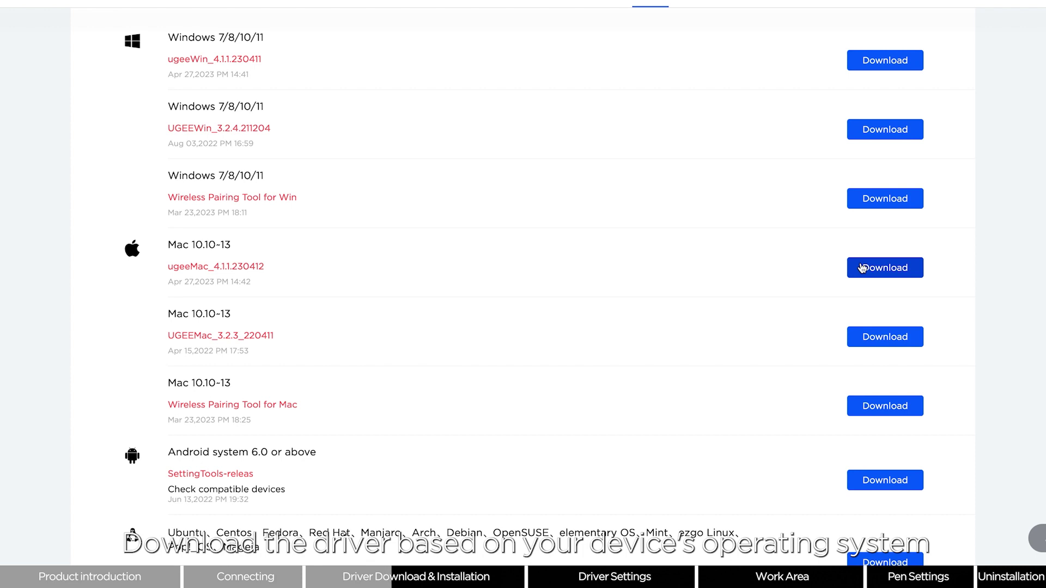
left_click(862, 267)
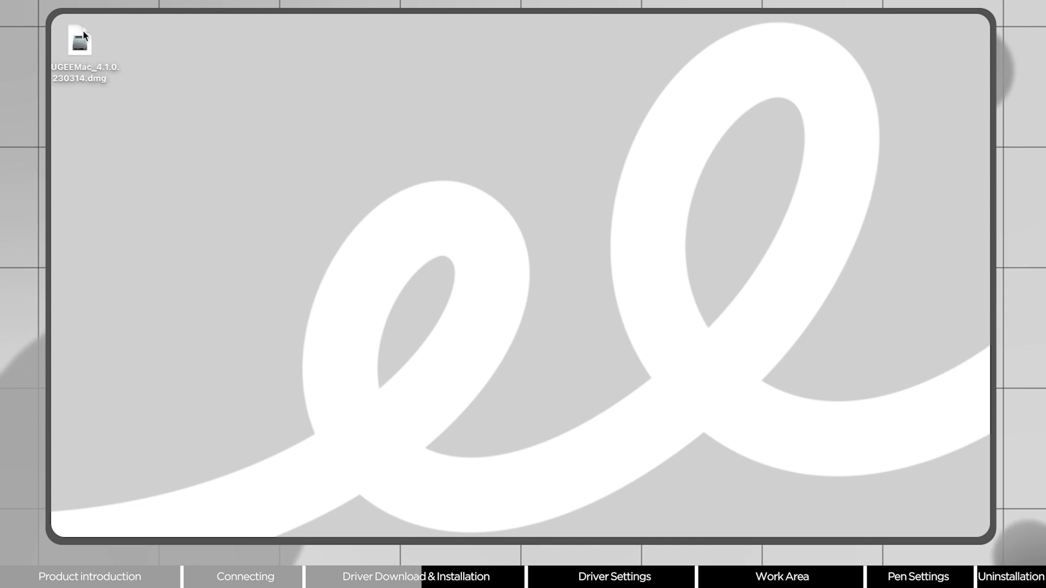
Step: Run the UgeePenTablet package from the disk image, accept the licence, install, and close the installer
left_click(93, 45)
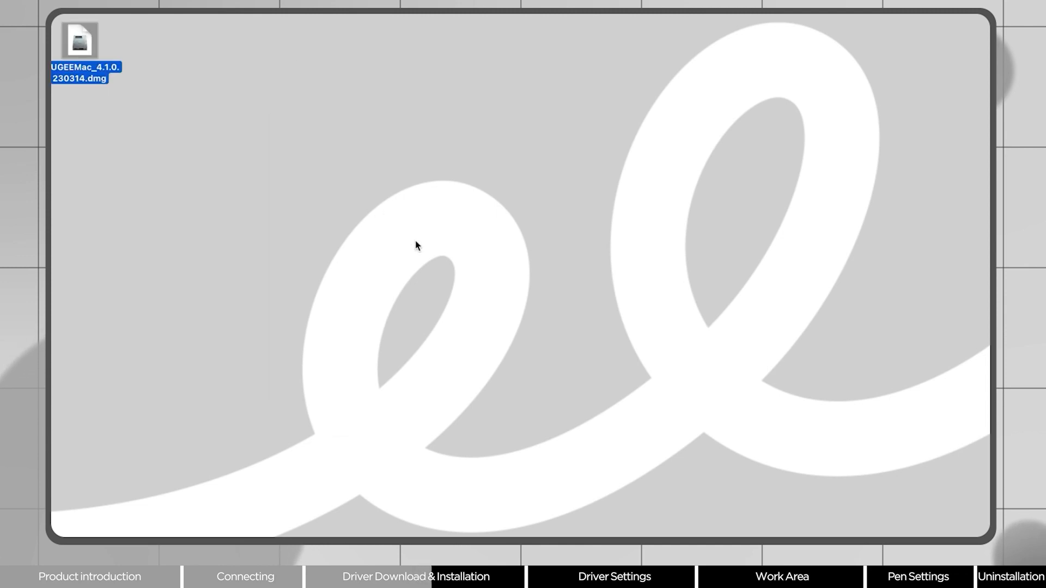
left_click(379, 129)
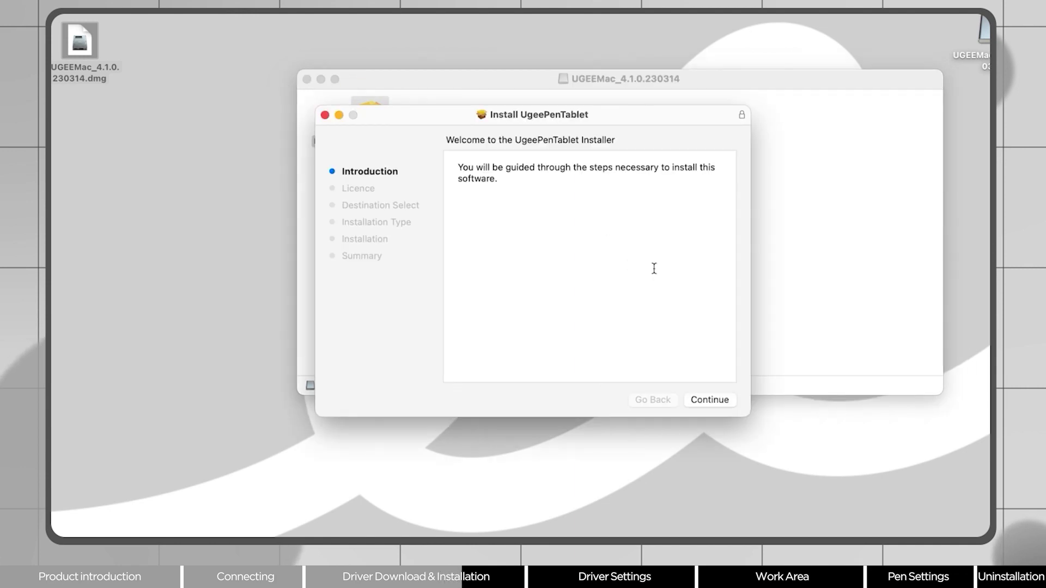
left_click(707, 403)
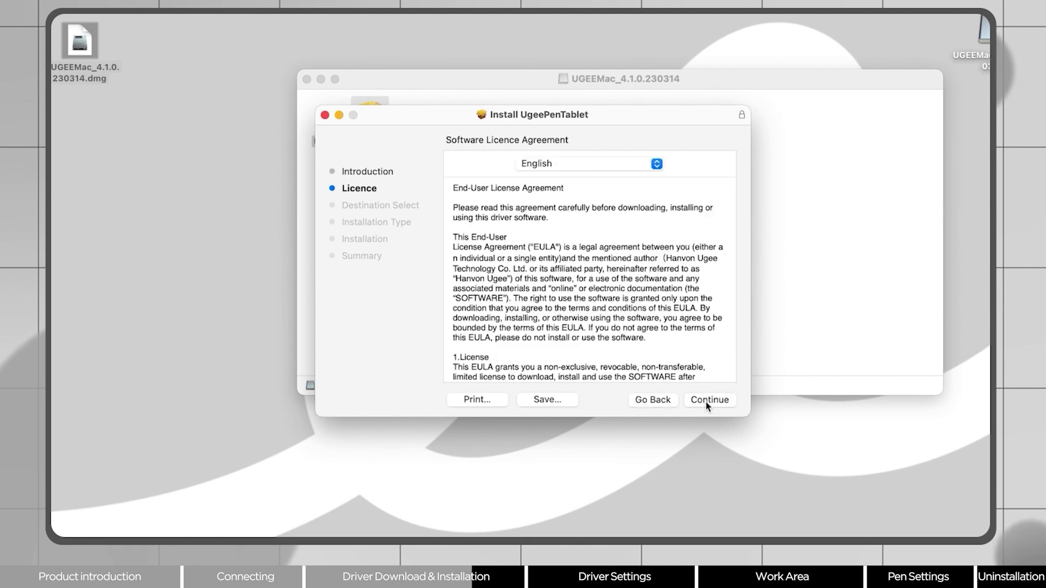
left_click(707, 403)
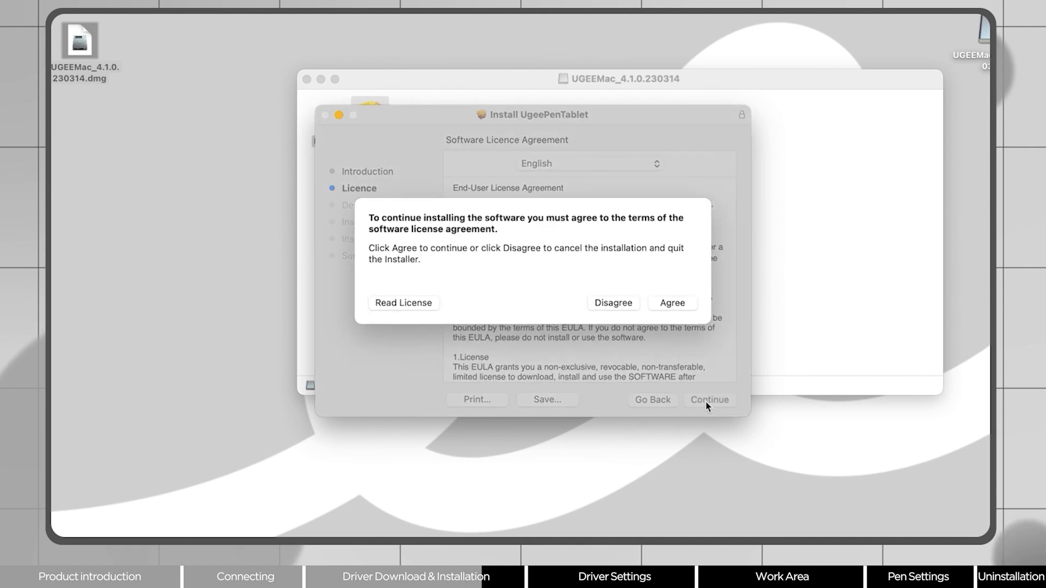
left_click(681, 307)
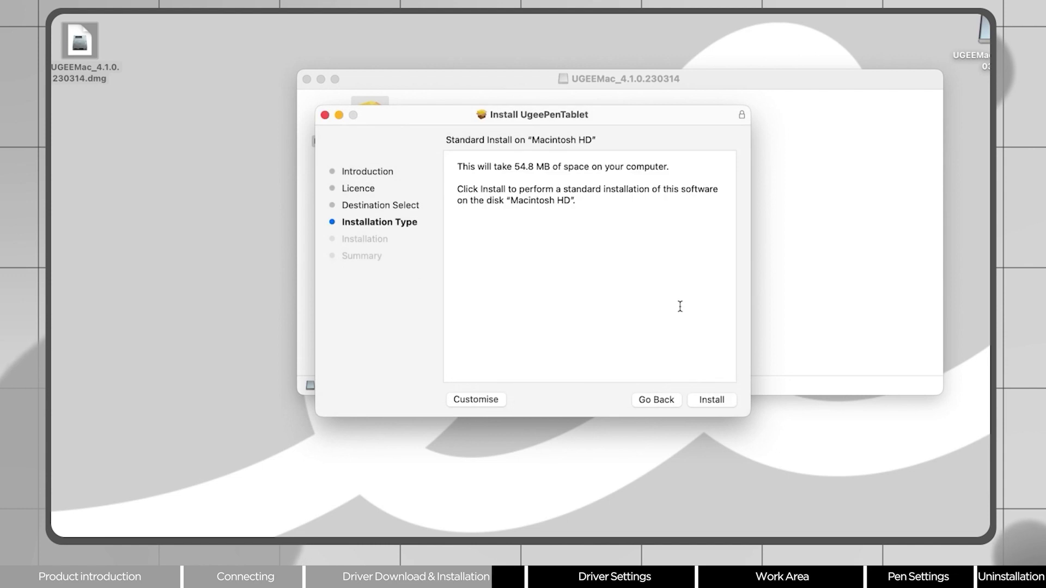
left_click(712, 400)
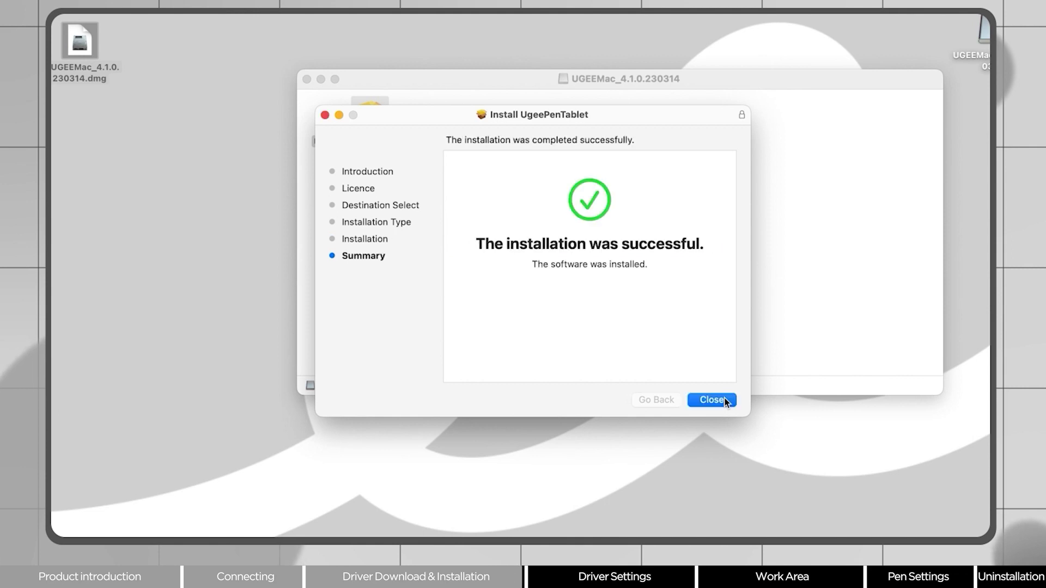
left_click(724, 400)
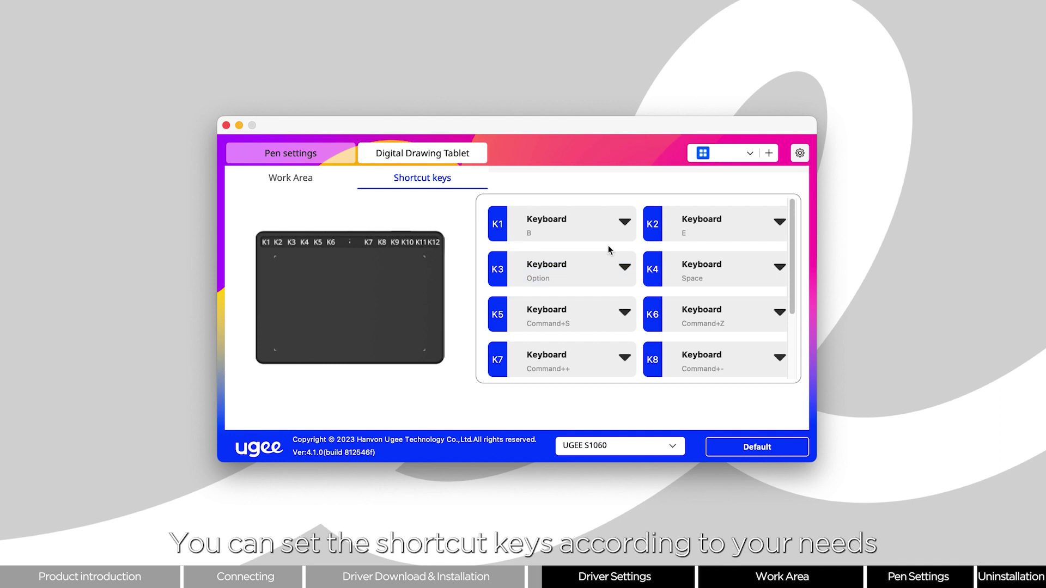
Step: Assign tablet key K1 the Command+C copy shortcut
left_click(624, 223)
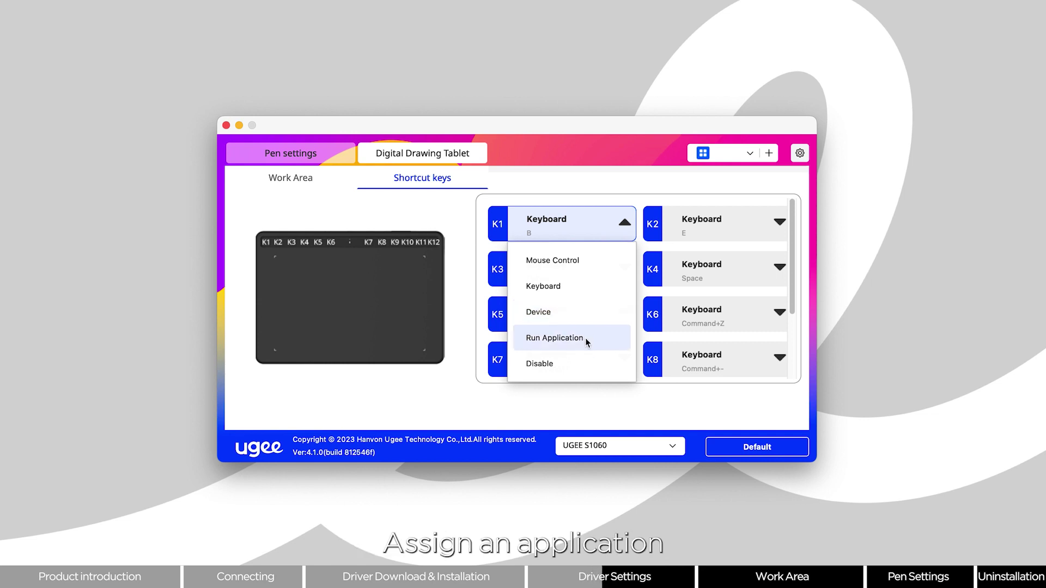
left_click(578, 294)
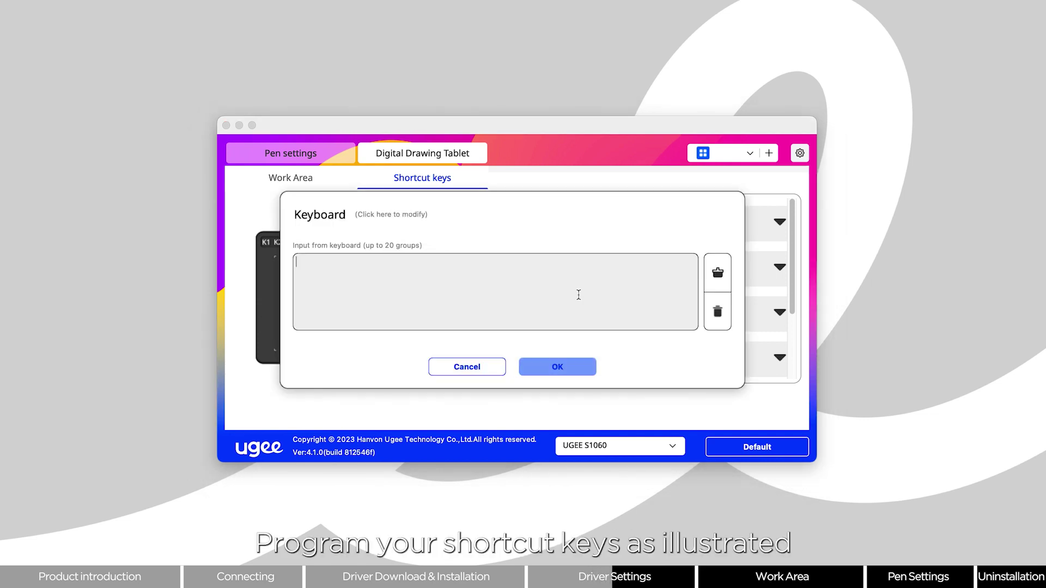
key("super")
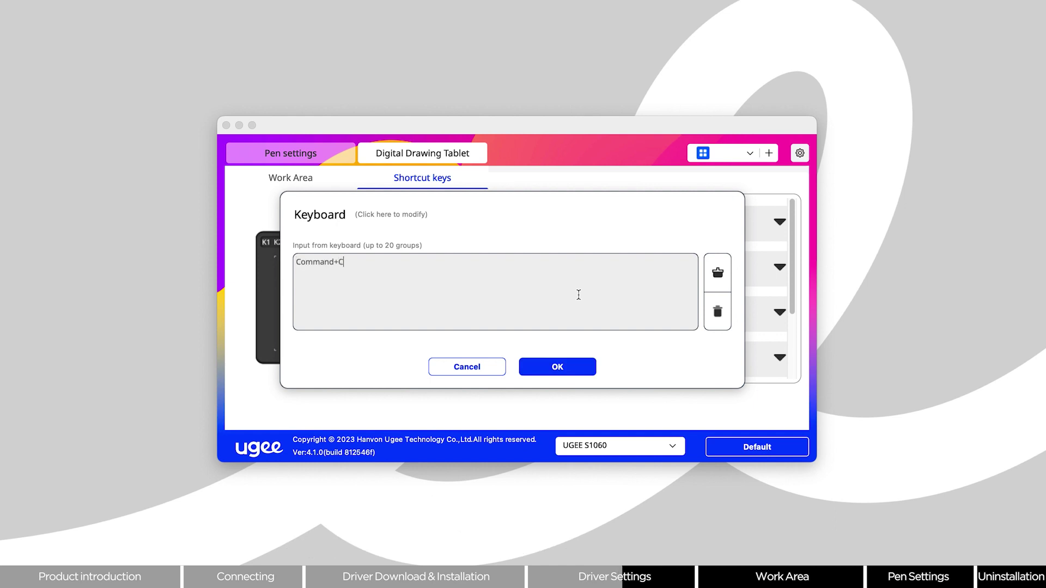
left_click(564, 365)
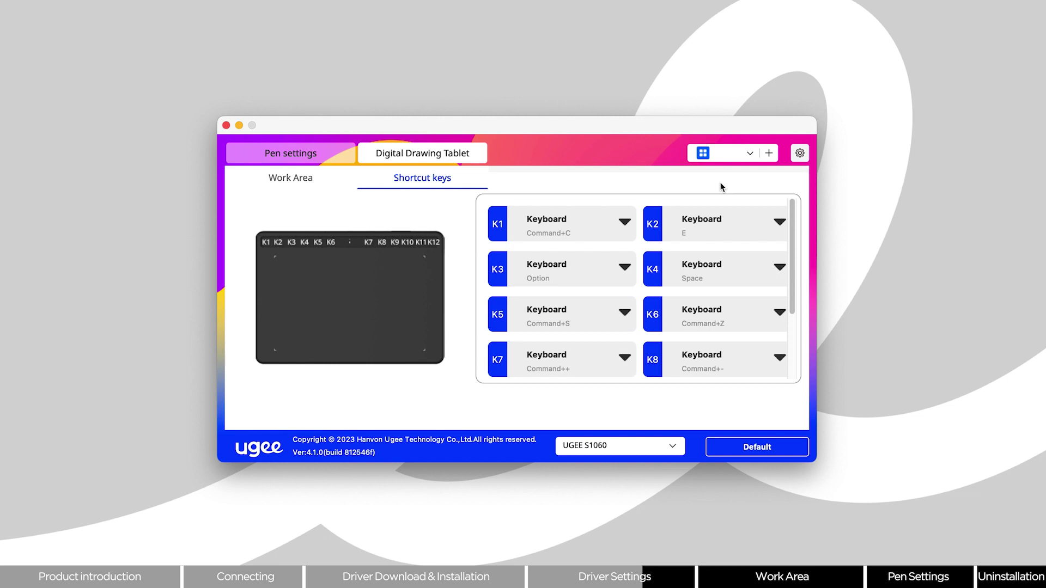
Step: Add an application profile for Adobe Photoshop 2020
left_click(768, 154)
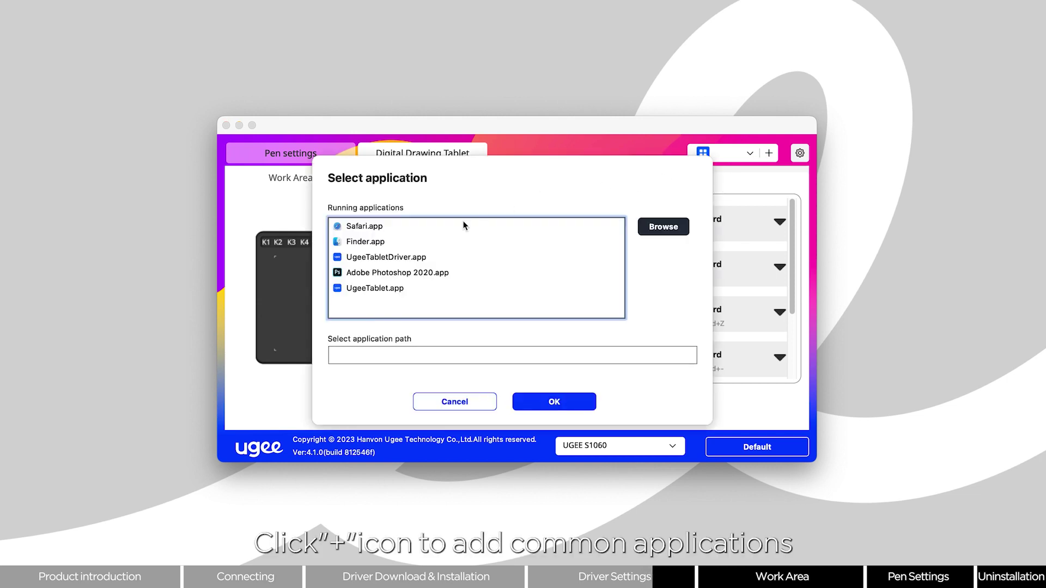
left_click(403, 274)
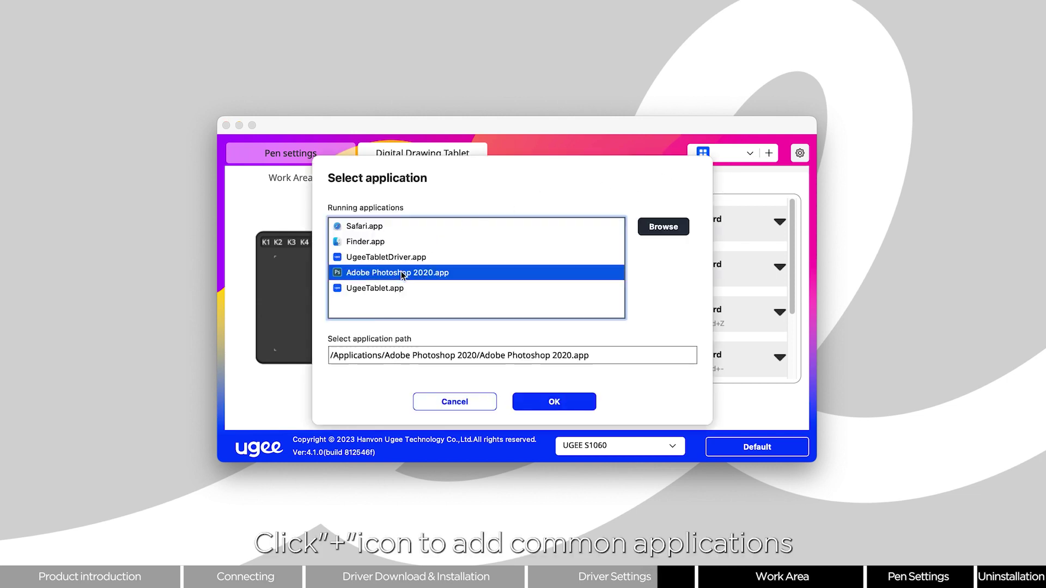
left_click(570, 401)
Step: Set the Photoshop profile's K1 key to send Command+V
left_click(631, 236)
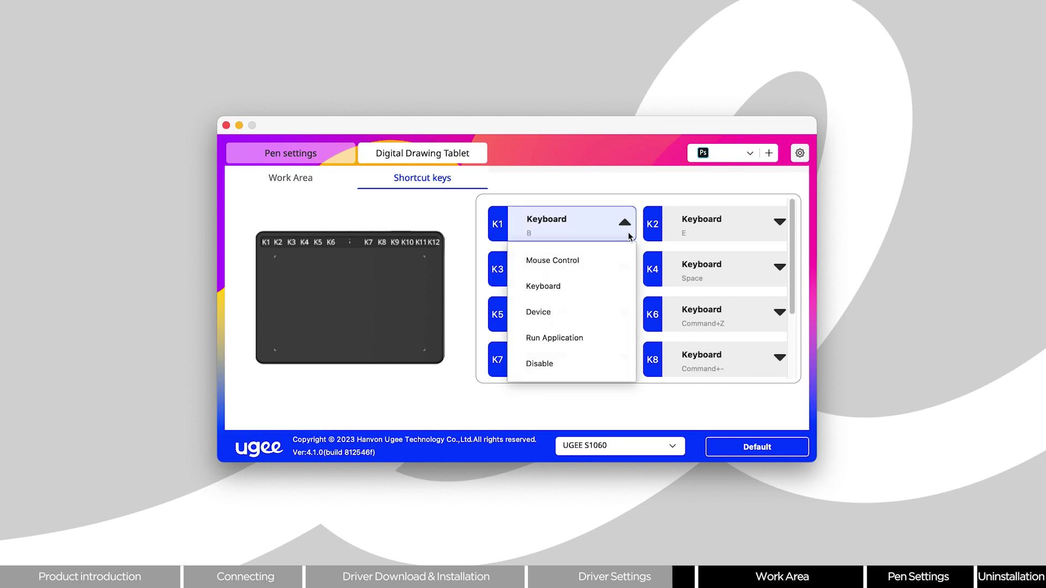
left_click(571, 288)
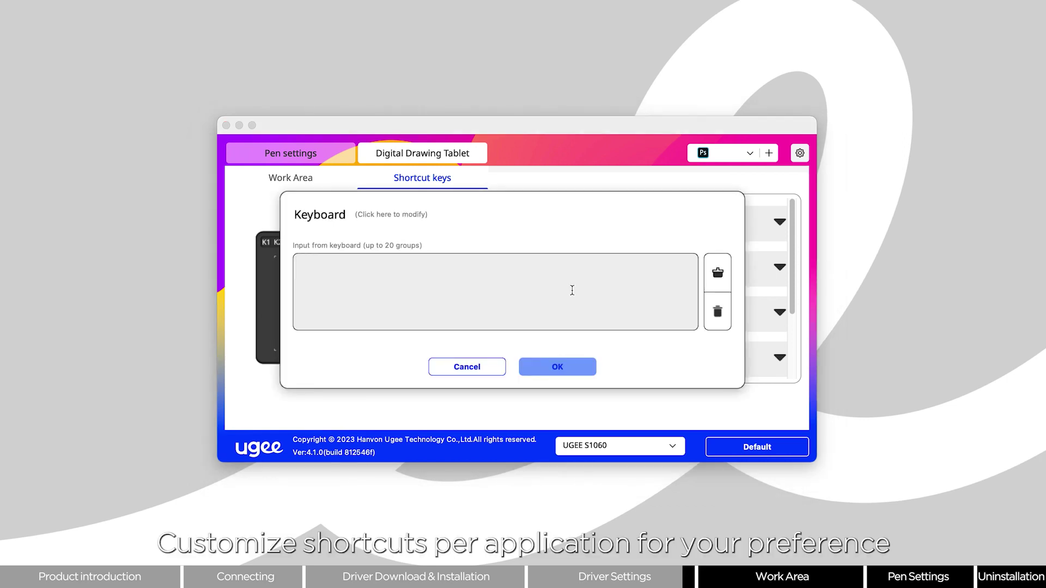
key("super")
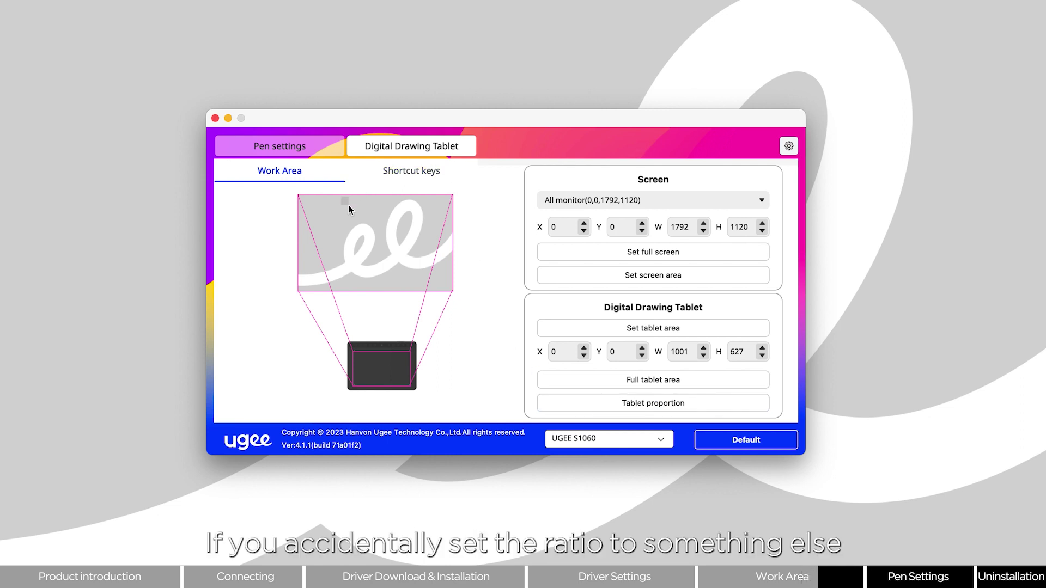
Step: Map the tablet to a smaller screen region, then restore full-screen 0/0/1792/1120 mapping
left_click_drag(377, 244, 412, 272)
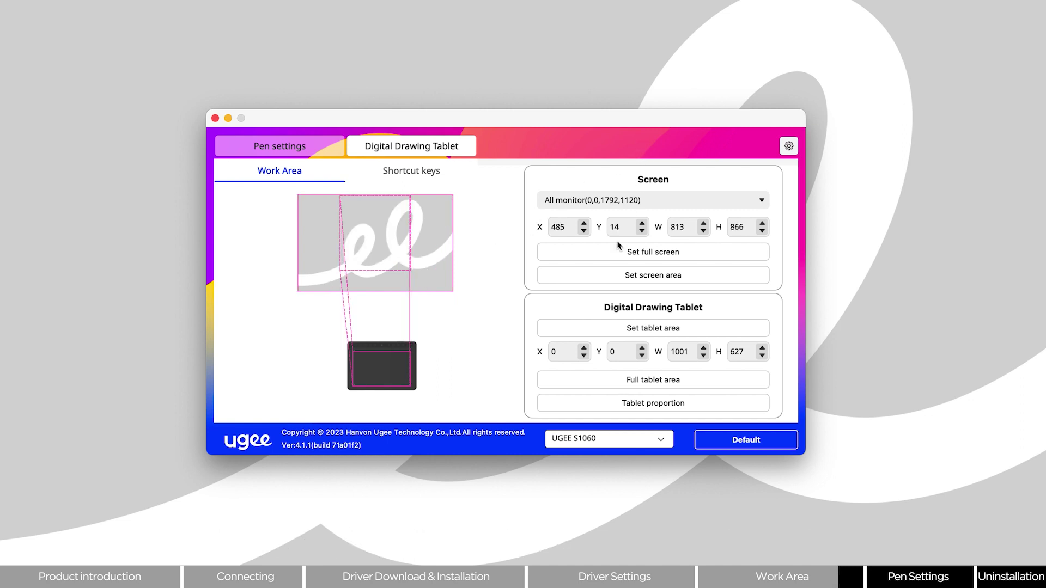
left_click(718, 440)
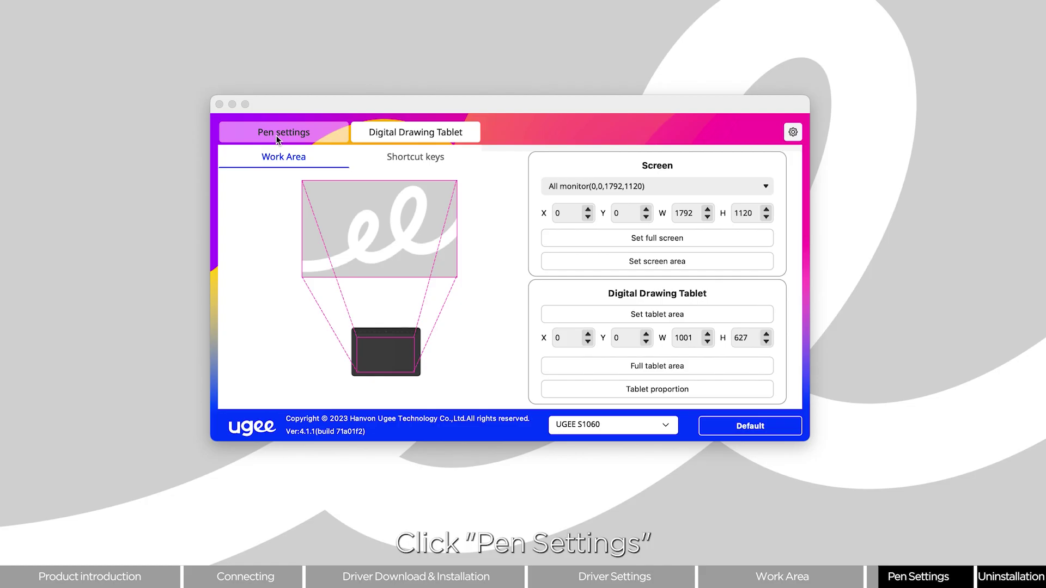
Step: In Pen settings, leave the upper button unchanged and raise the mouse mode speed
left_click(275, 135)
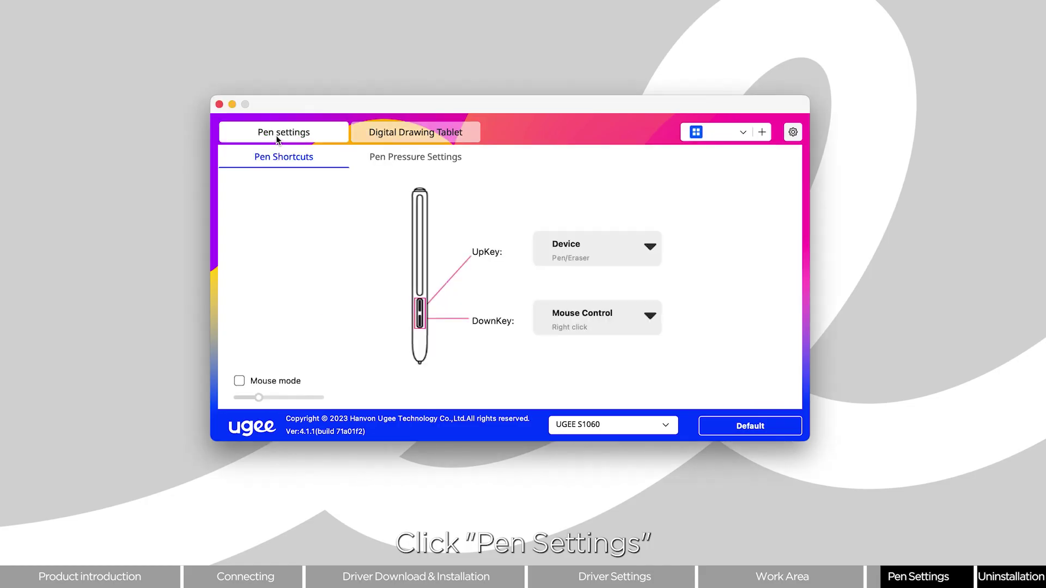
left_click(634, 259)
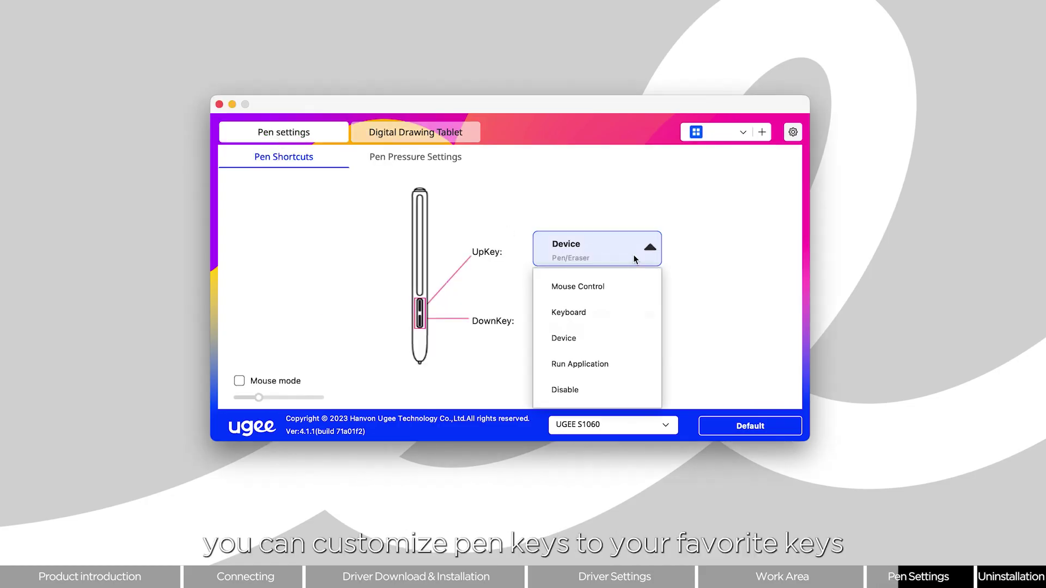
left_click(633, 254)
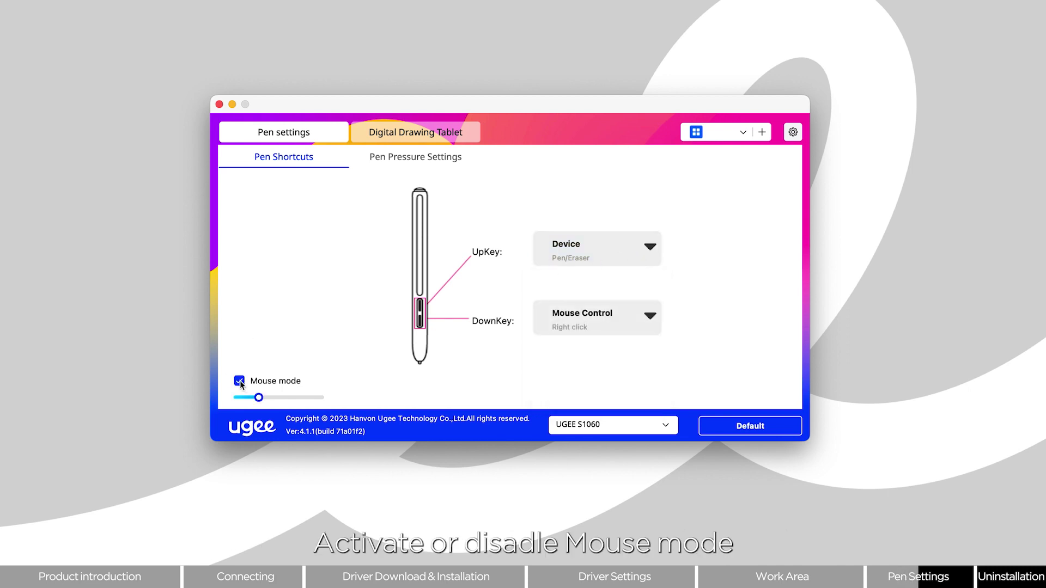
left_click_drag(256, 396, 299, 398)
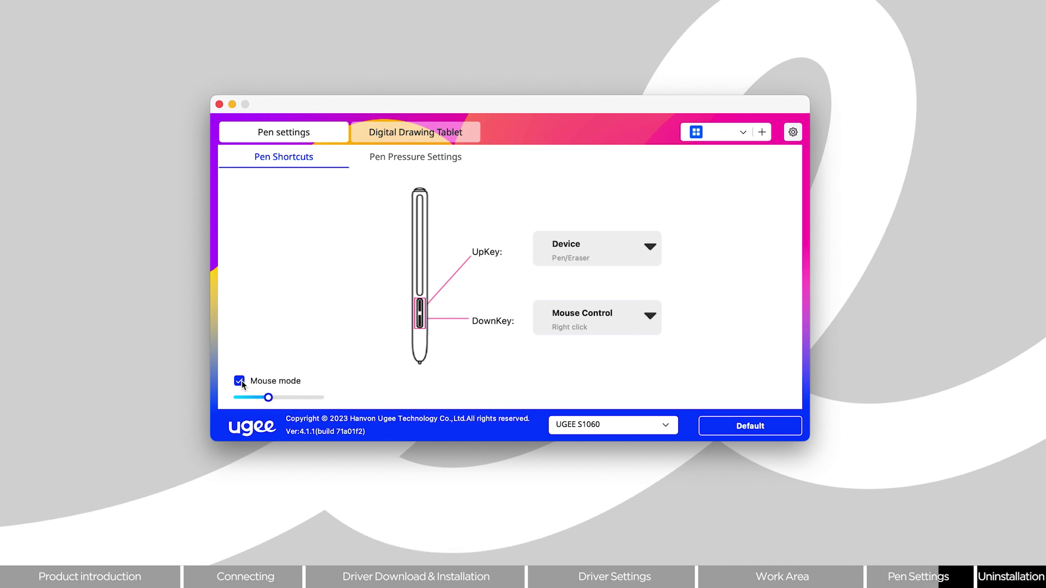
Step: Adjust the pen pressure curve to linear and draw a test stroke
left_click(452, 159)
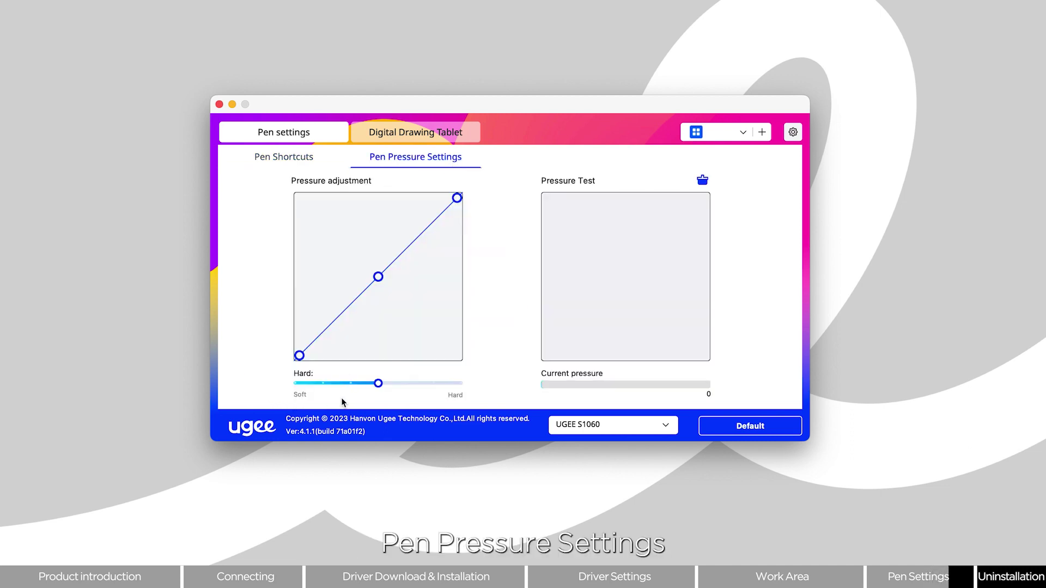
mouse_move(374, 384)
left_mouse_down()
mouse_move(355, 384)
mouse_move(391, 391)
mouse_move(378, 384)
left_mouse_up()
left_click_drag(559, 209, 668, 316)
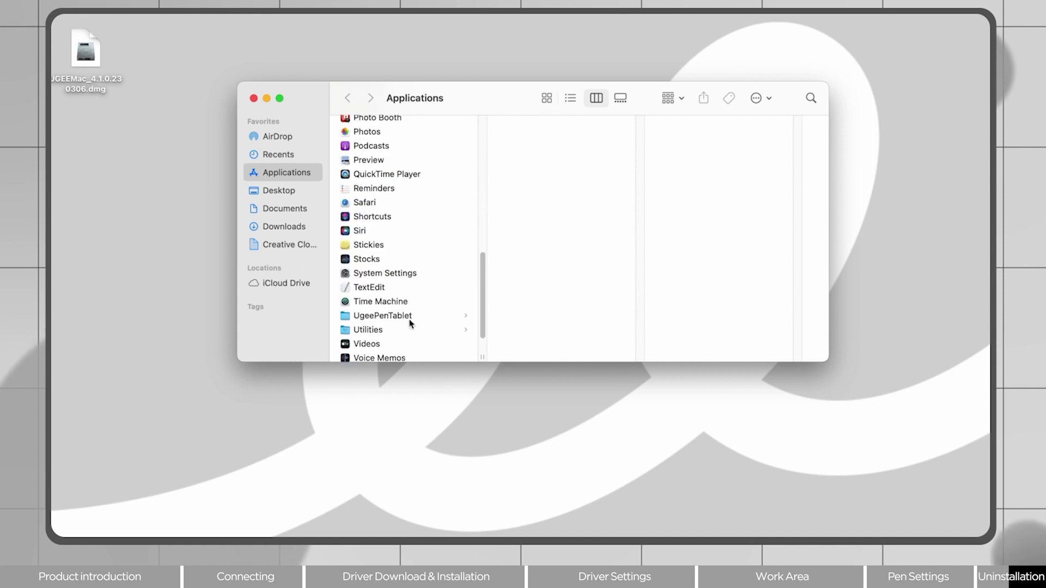
Step: Launch UgeeTabletUninstaller from the Applications UgeePenTablet folder
left_click(412, 318)
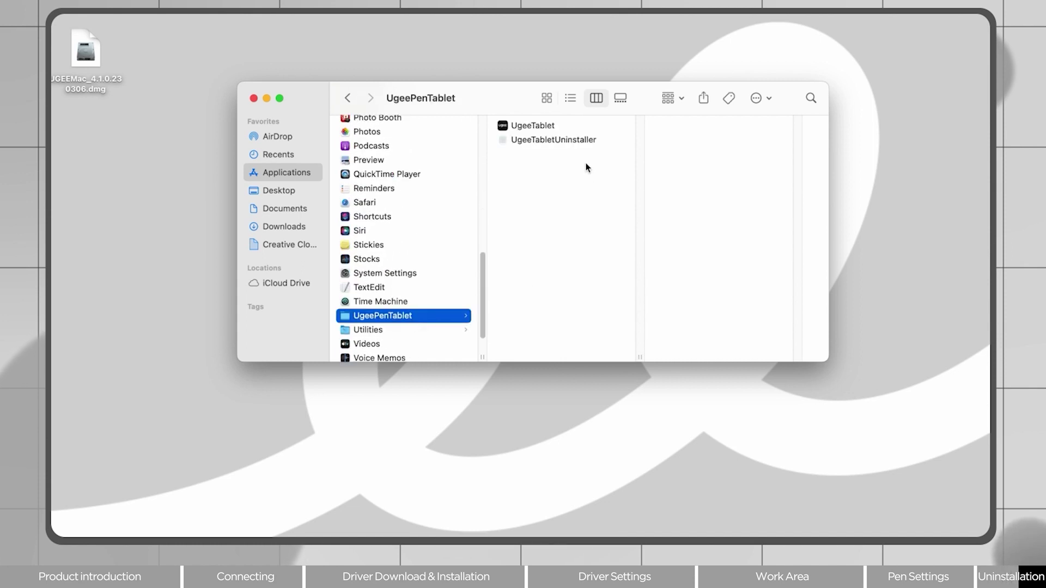
left_click(580, 141)
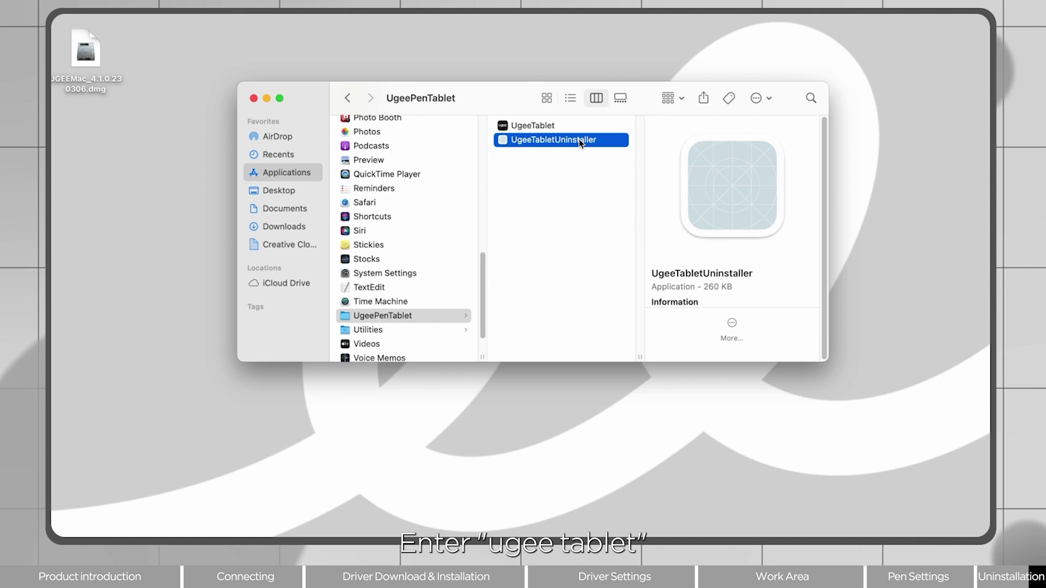
double_click(581, 141)
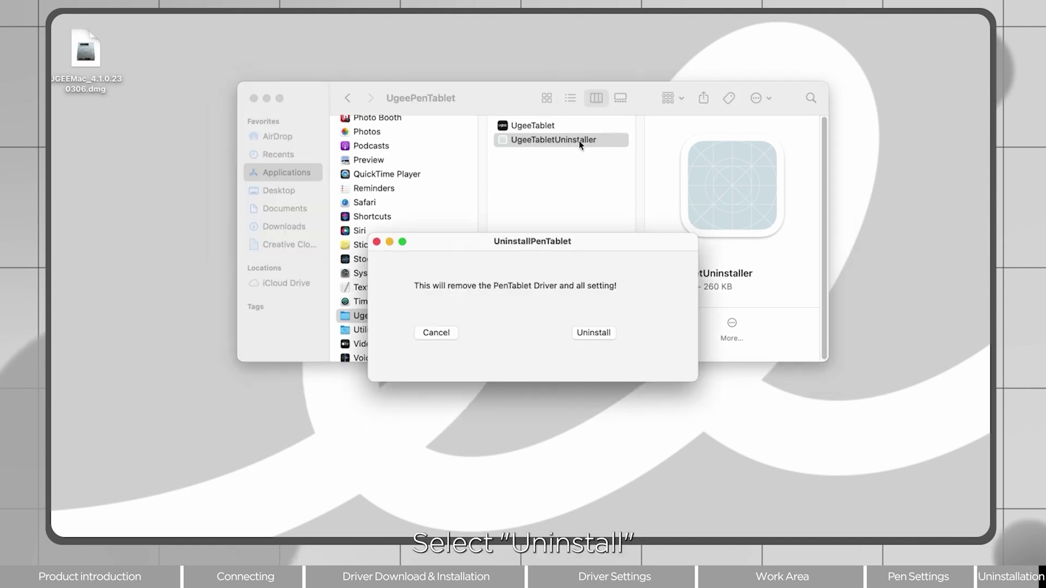